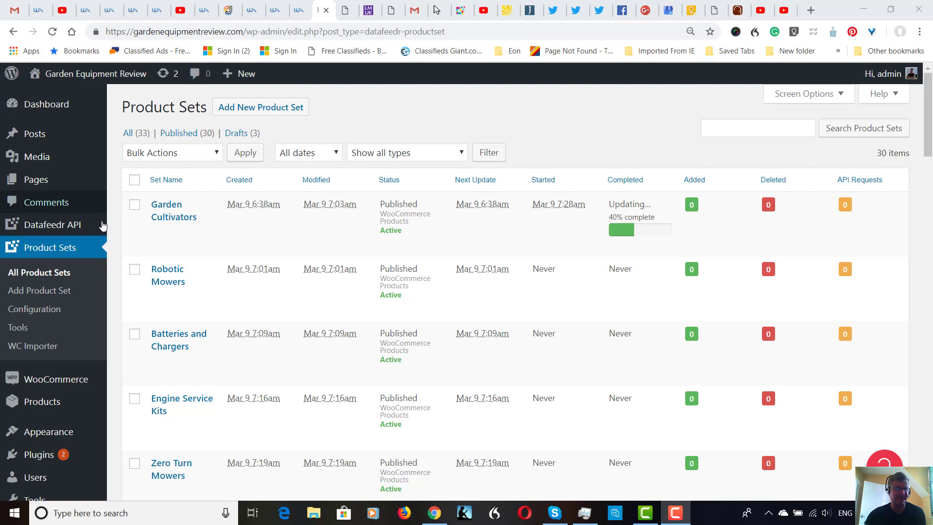
# Create a new product set and title it Fuel Can by pasting the copied name
pyautogui.moveTo(100, 225)
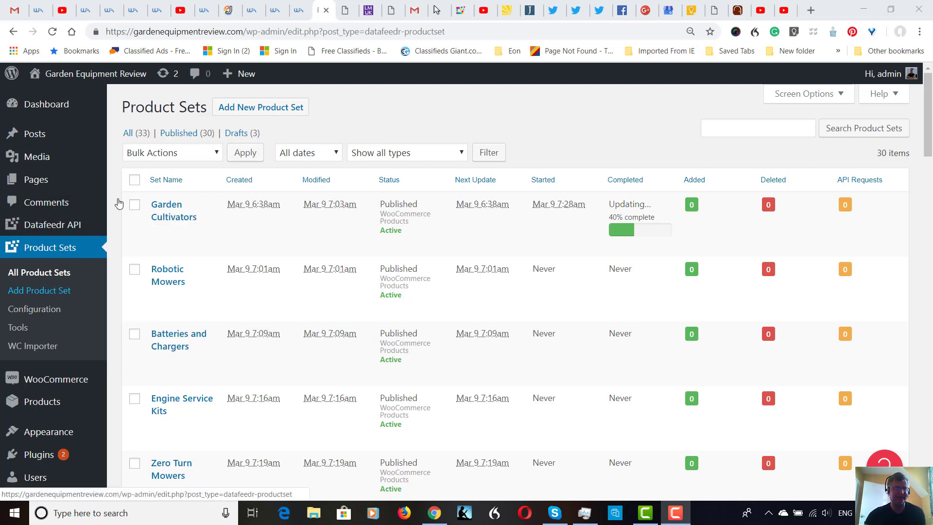
pyautogui.click(273, 111)
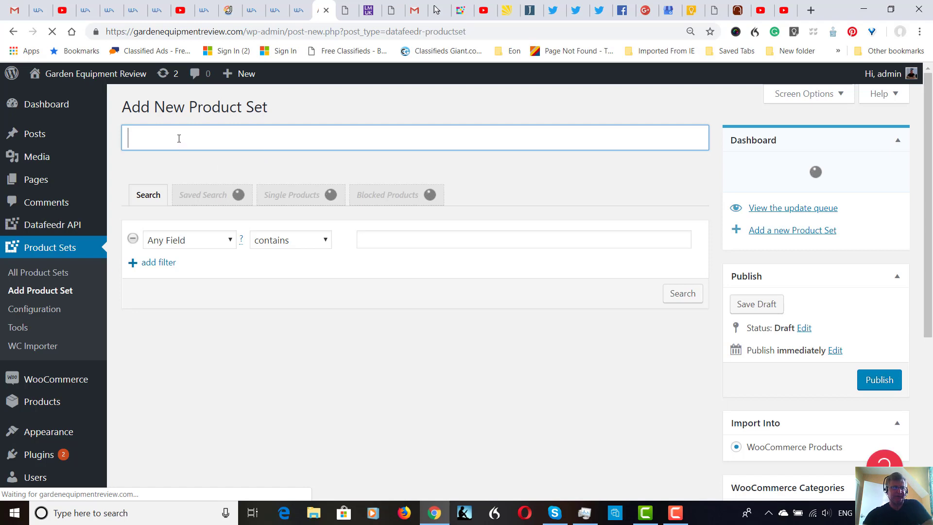
pyautogui.rightClick(178, 141)
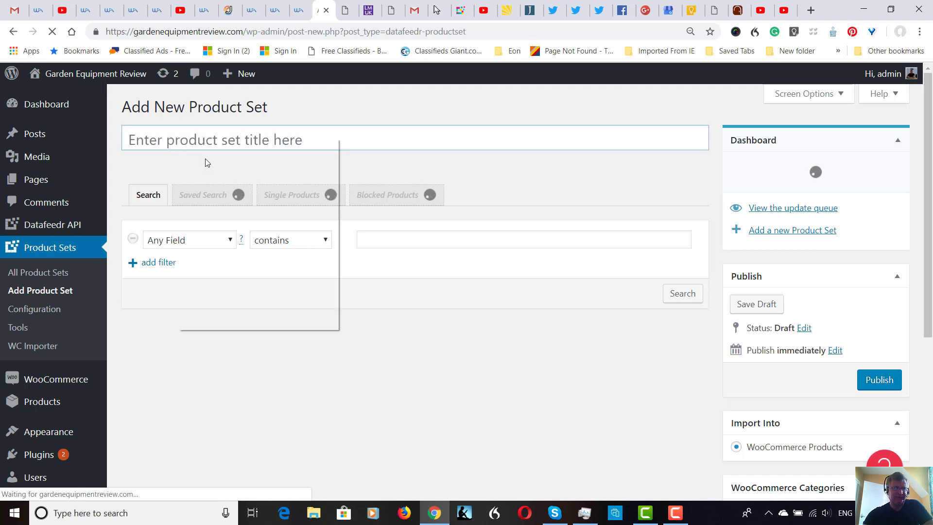
pyautogui.click(145, 135)
pyautogui.rightClick(147, 135)
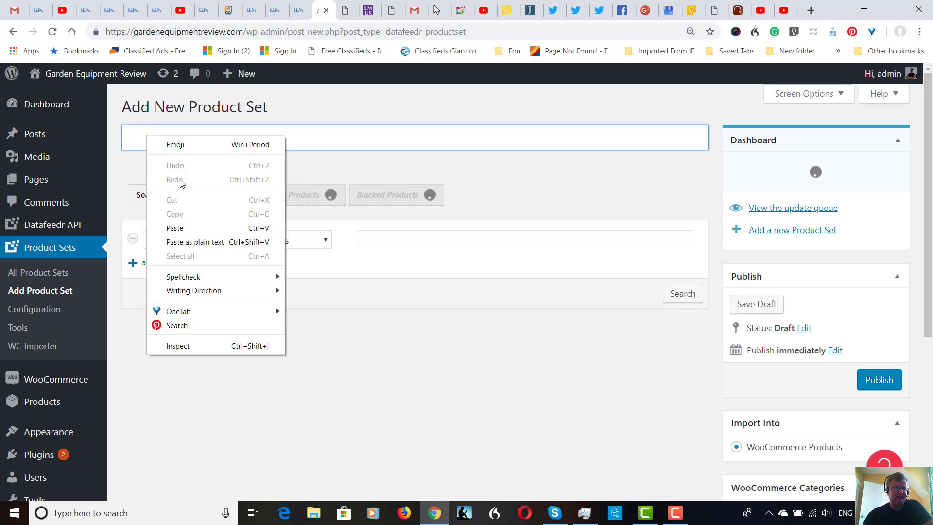
pyautogui.click(185, 232)
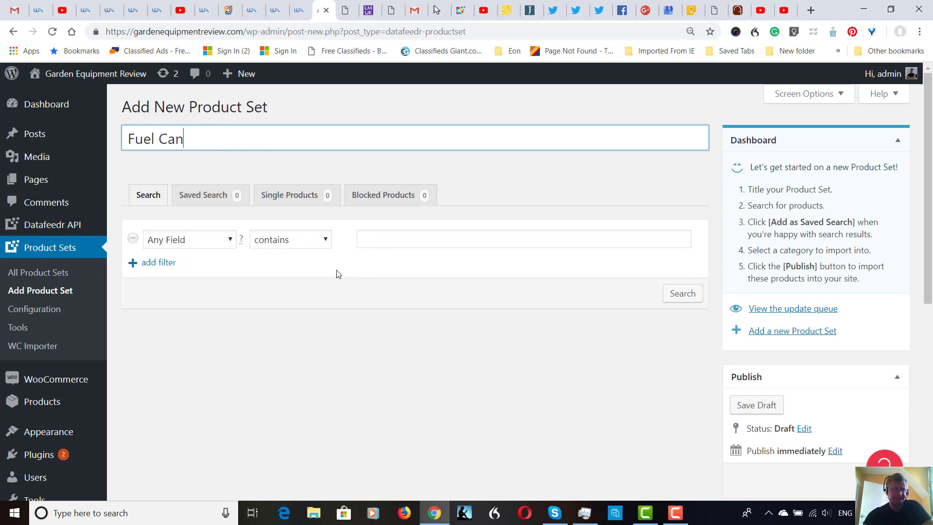
# Set the first search filter to Product Name contains Fuel Can
pyautogui.click(229, 241)
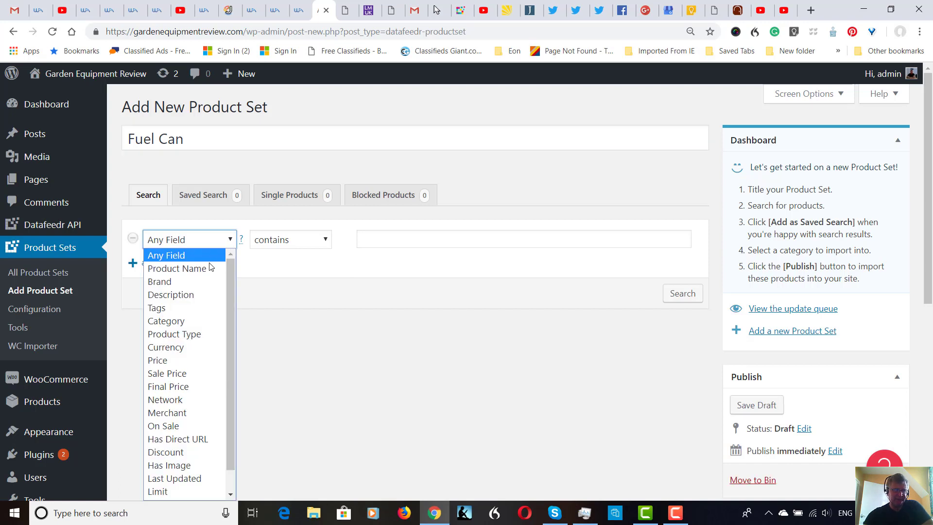
pyautogui.click(210, 270)
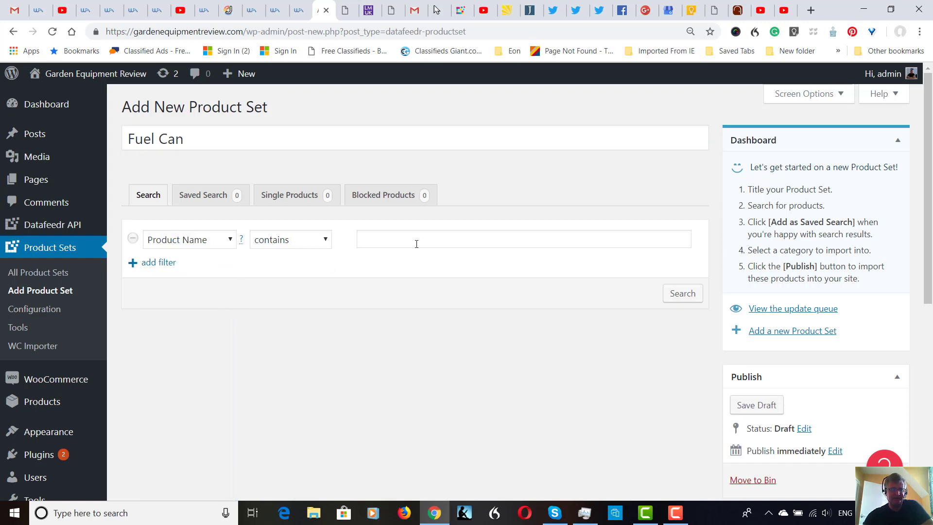
pyautogui.click(385, 243)
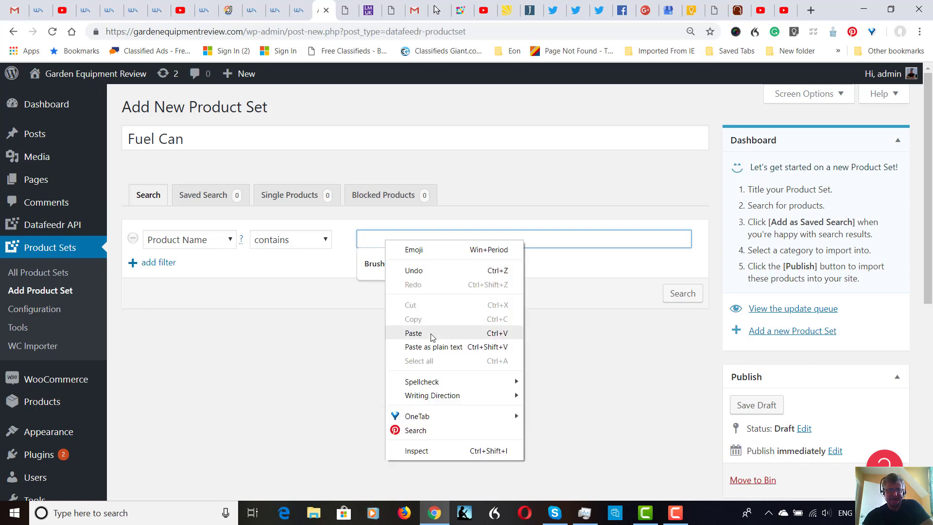
pyautogui.click(433, 335)
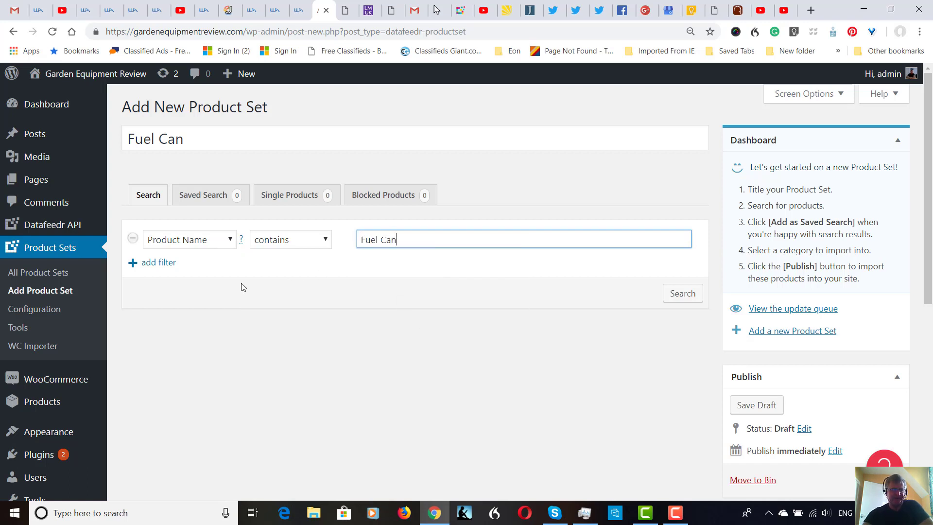
# Add a second filter, Has Image set to yes, and run the product search
pyautogui.click(143, 265)
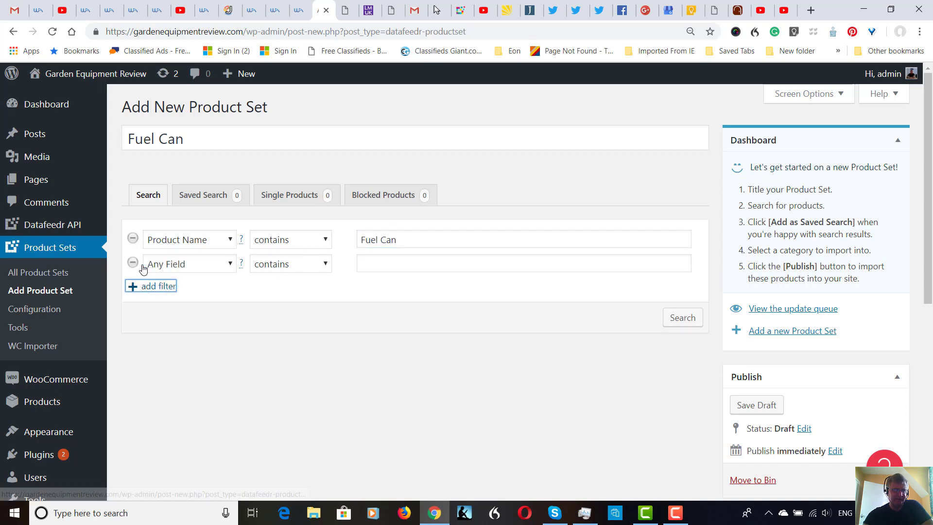
pyautogui.click(229, 266)
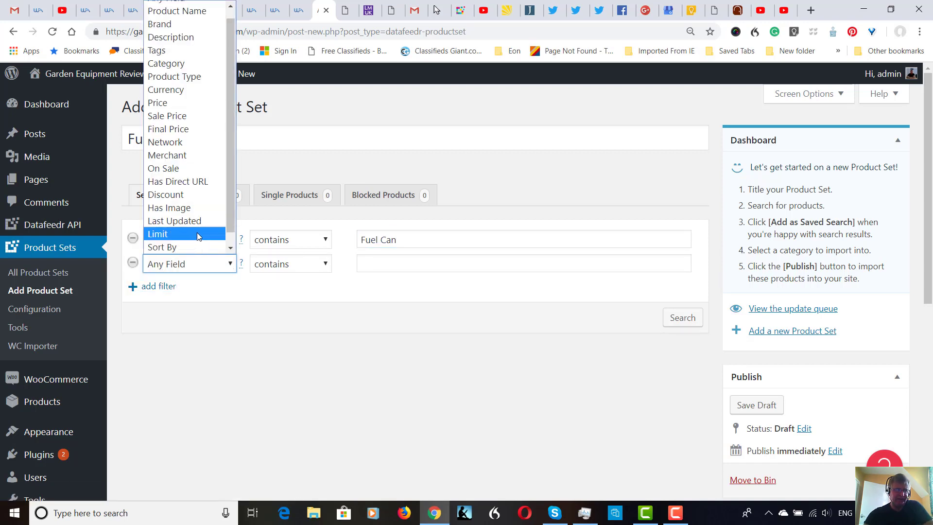
pyautogui.click(194, 208)
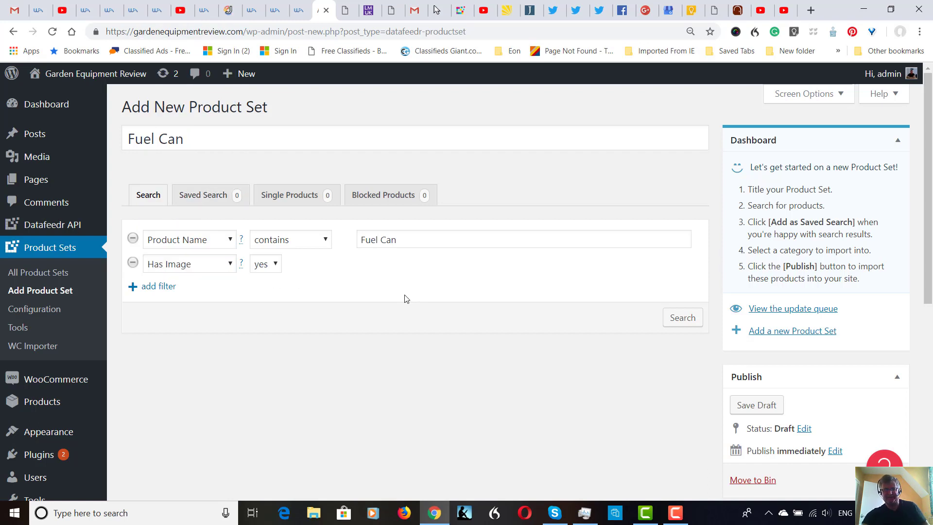
pyautogui.click(689, 318)
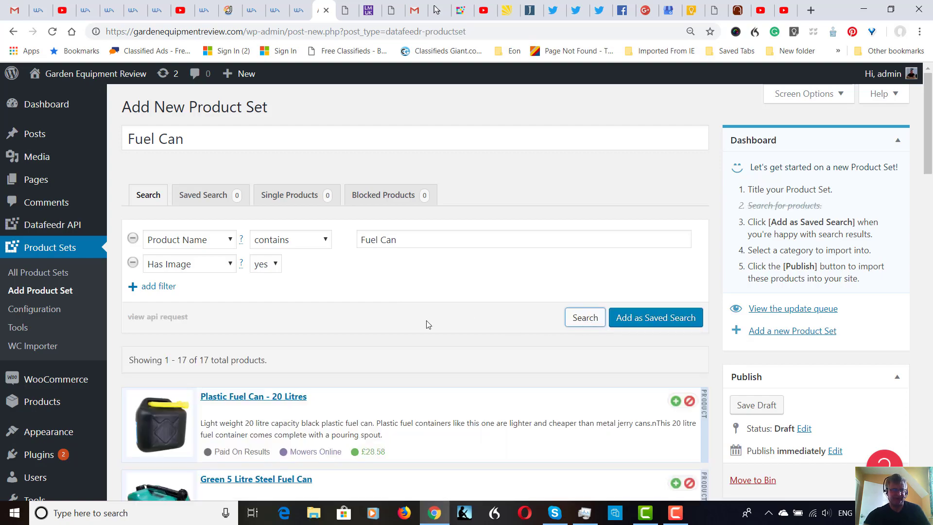
# Review the fuel can search results down to the last product and add the search as a saved search
pyautogui.scroll(-10, 428, 325)
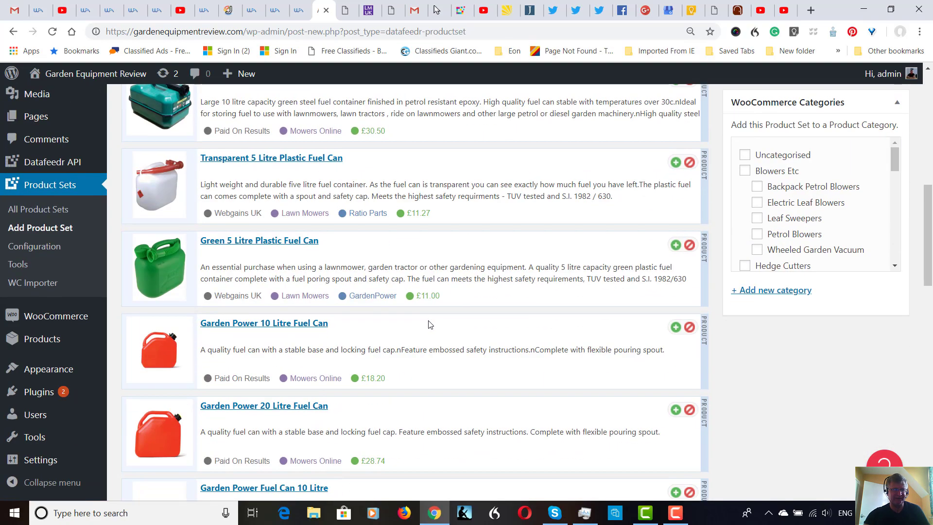
pyautogui.scroll(-15, 430, 325)
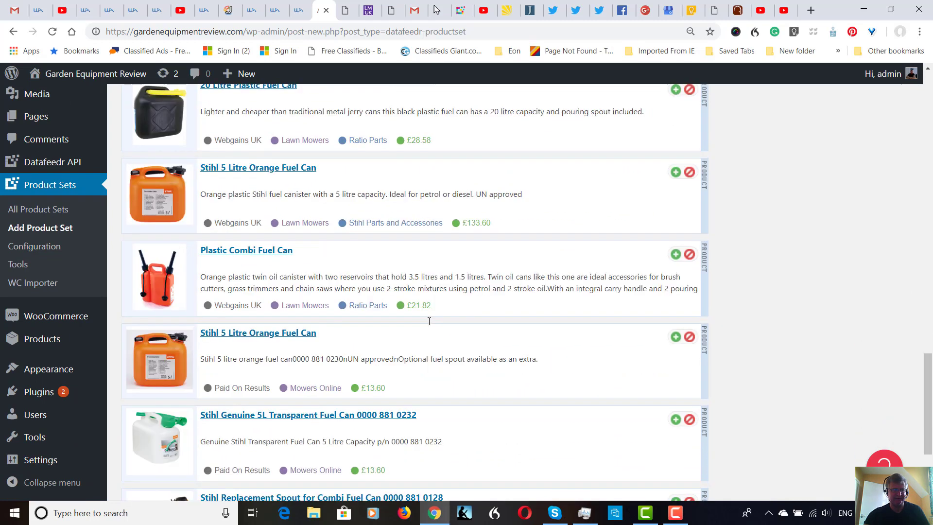
pyautogui.scroll(-1, 432, 327)
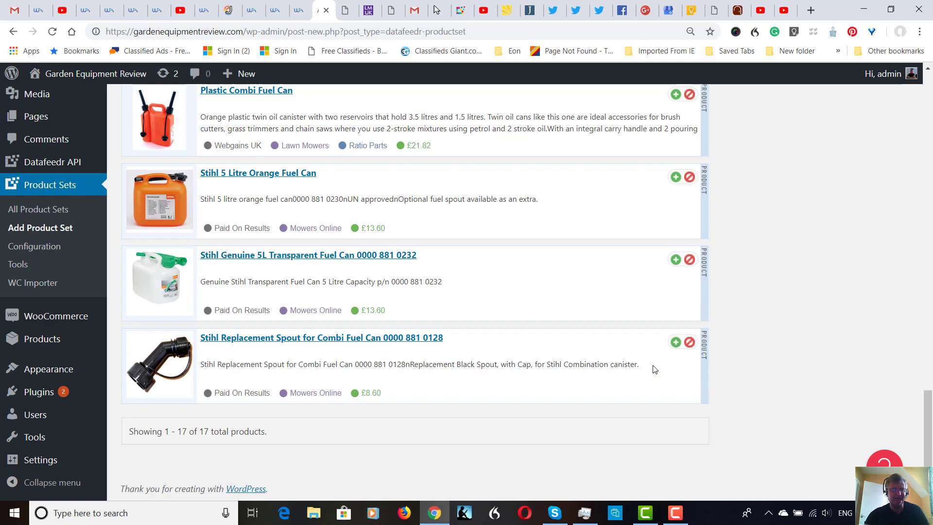
pyautogui.scroll(1, 674, 364)
pyautogui.scroll(11, 675, 364)
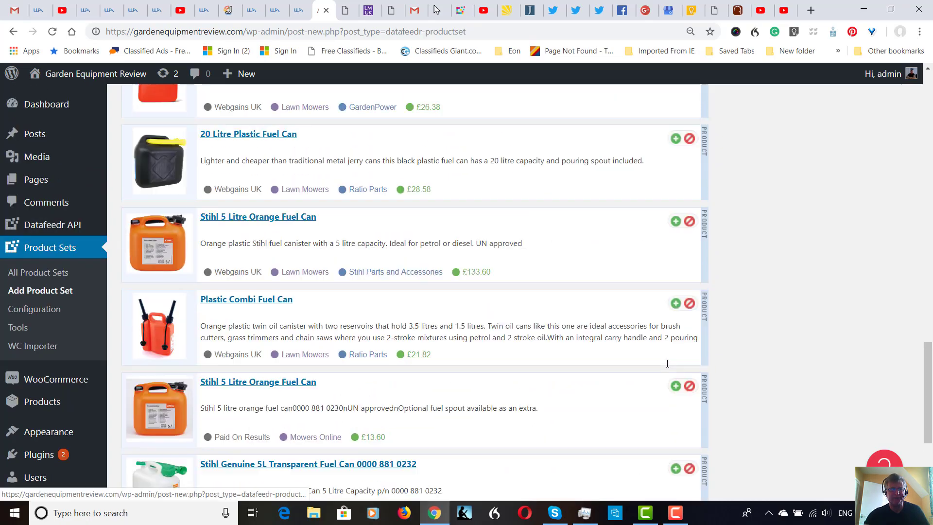
pyautogui.scroll(7, 663, 368)
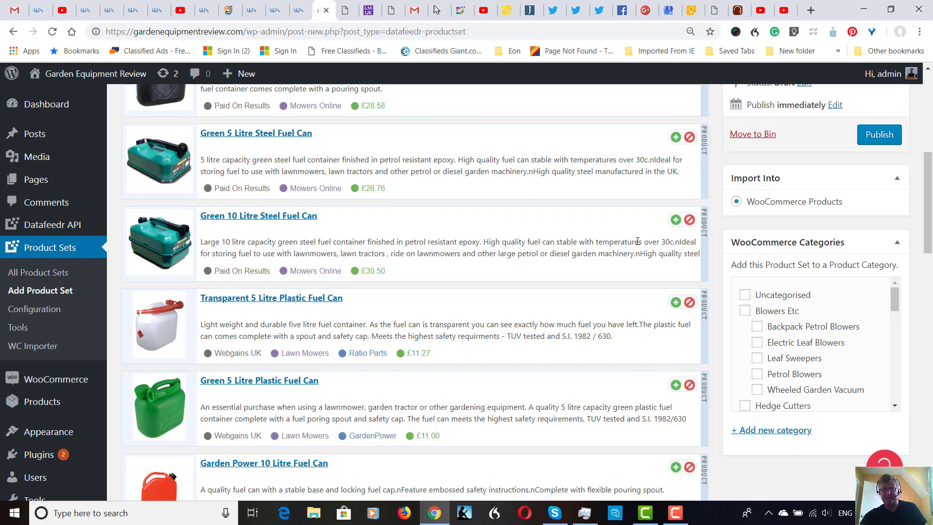
pyautogui.scroll(7, 633, 249)
pyautogui.scroll(1, 756, 180)
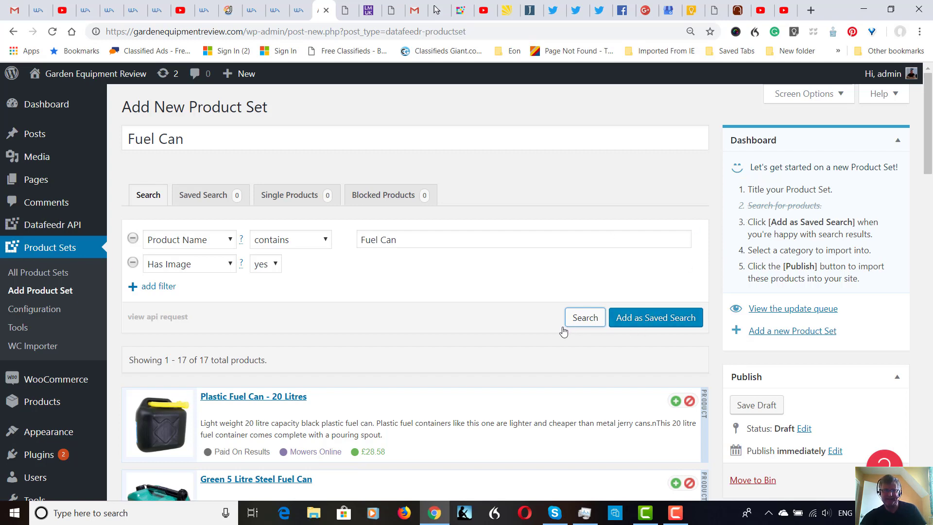
pyautogui.click(643, 320)
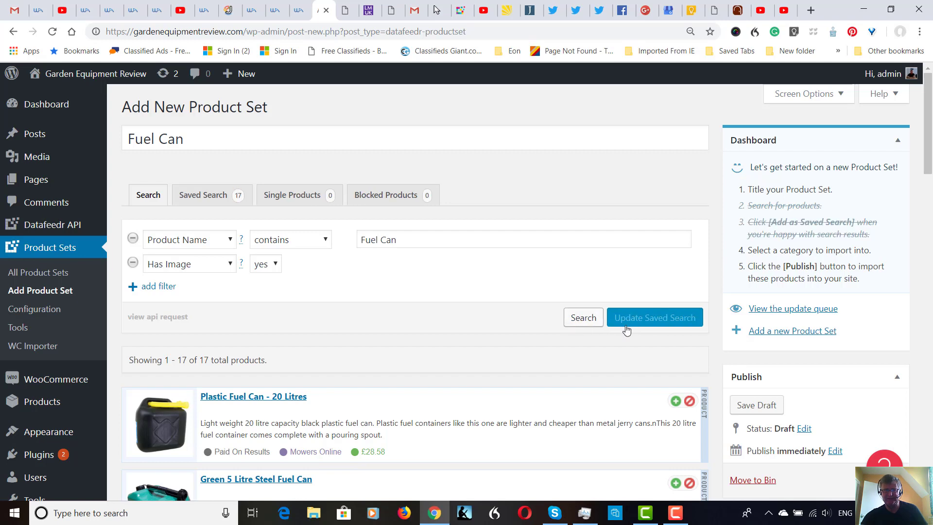
# Add a new WooCommerce category named Fuel Cans under the parent category Spare Parts
pyautogui.scroll(-1, 643, 284)
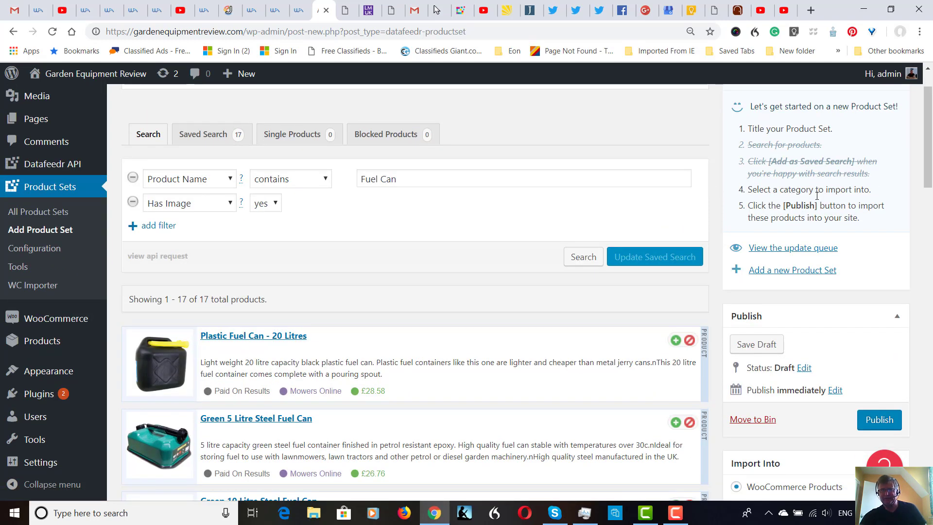
pyautogui.scroll(-9, 781, 235)
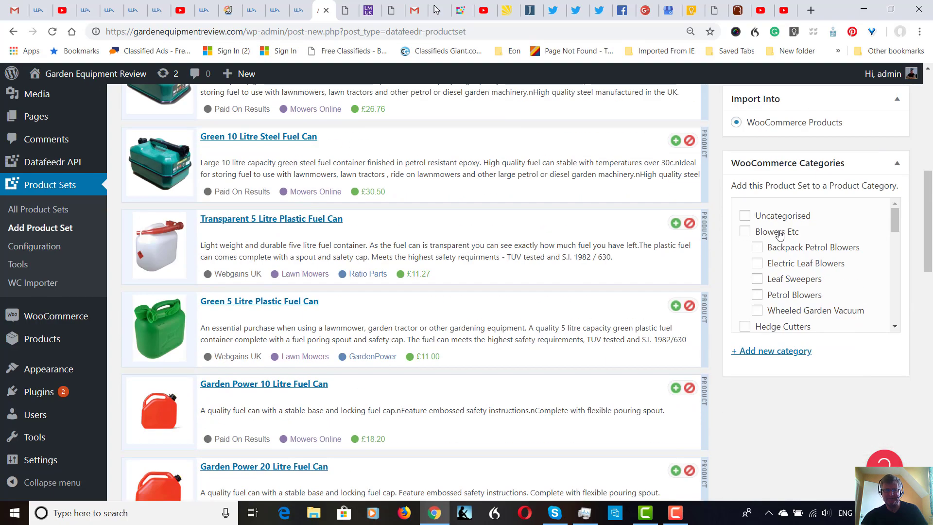
pyautogui.click(772, 353)
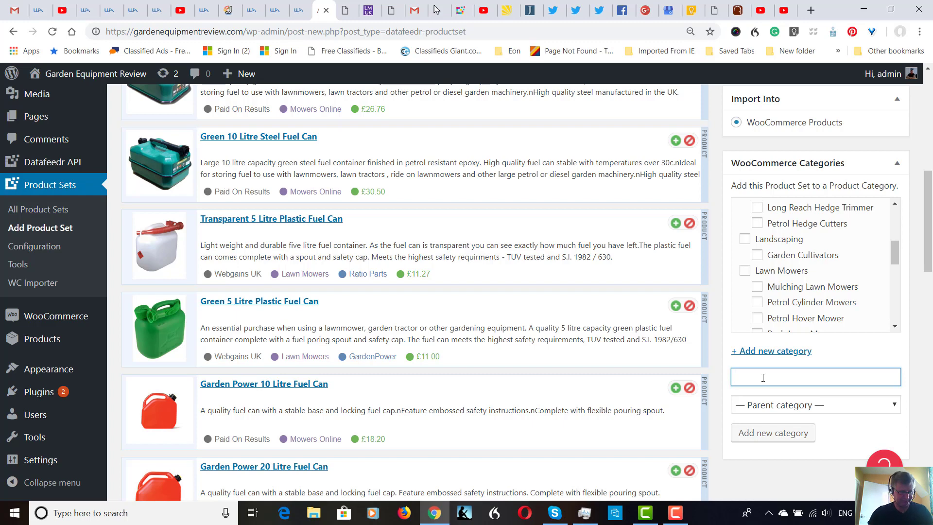
pyautogui.write('Fuel')
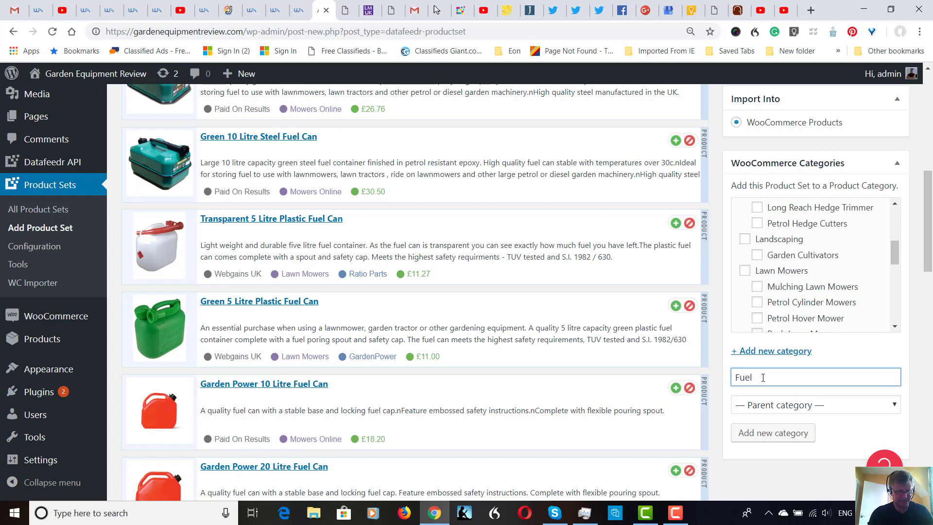
pyautogui.write(' Cans')
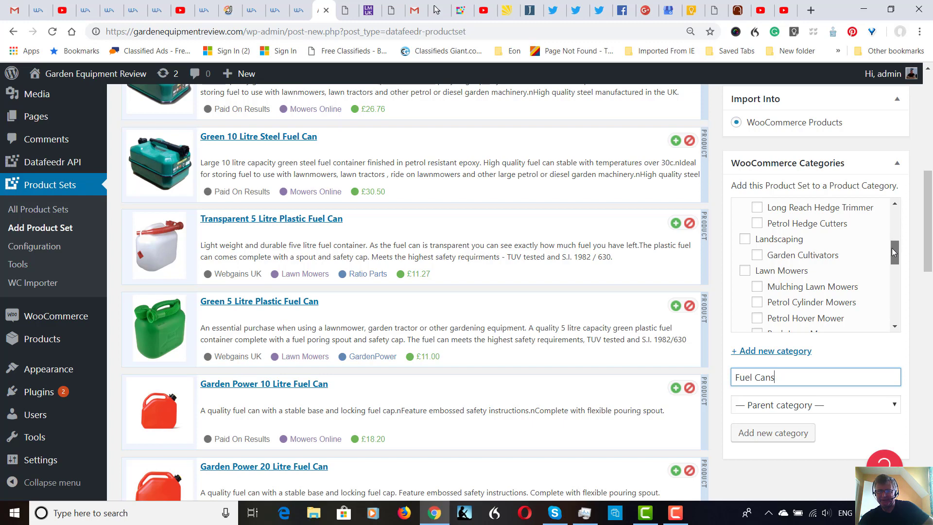
pyautogui.moveTo(892, 248); pyautogui.dragTo(892, 258)
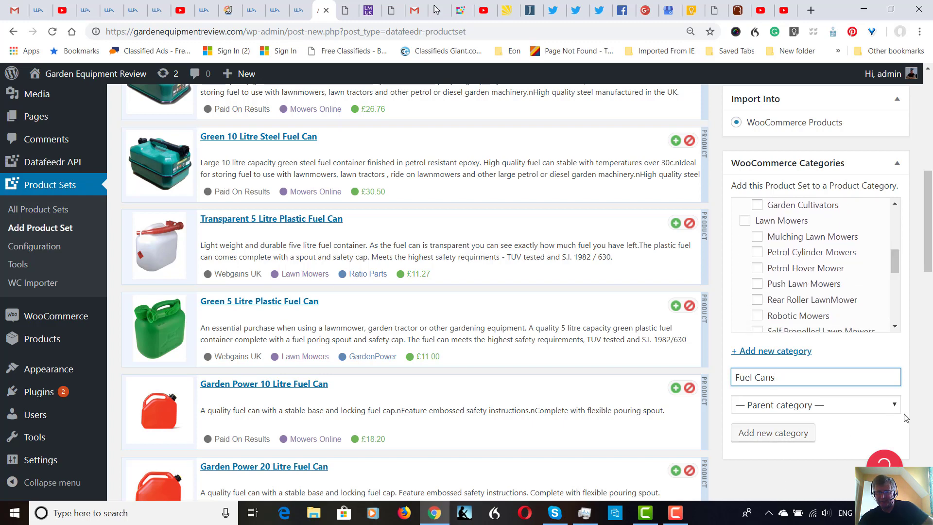
pyautogui.click(894, 406)
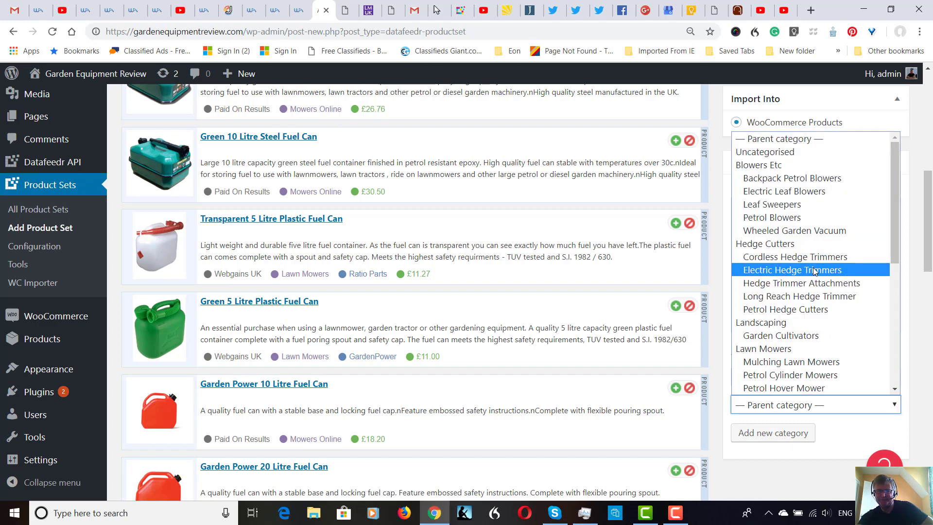
pyautogui.scroll(-5, 816, 275)
pyautogui.scroll(-1, 817, 276)
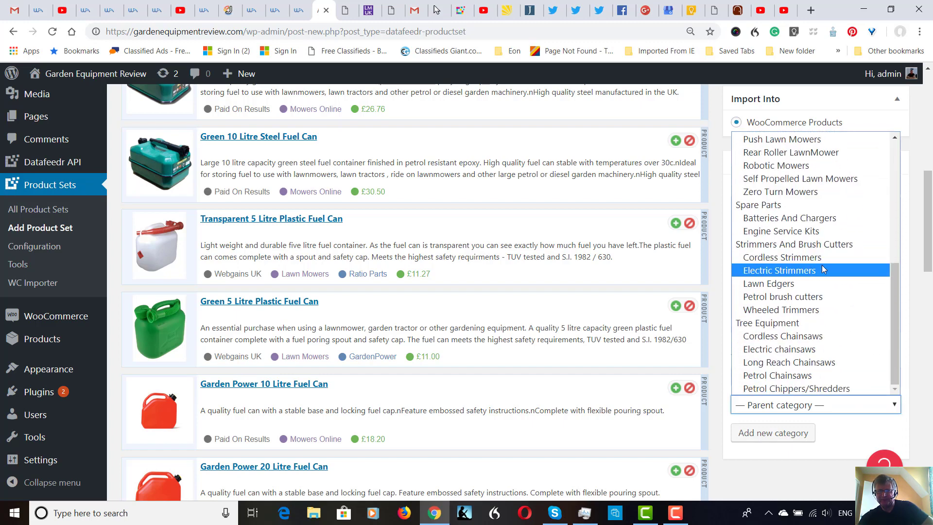
pyautogui.click(778, 205)
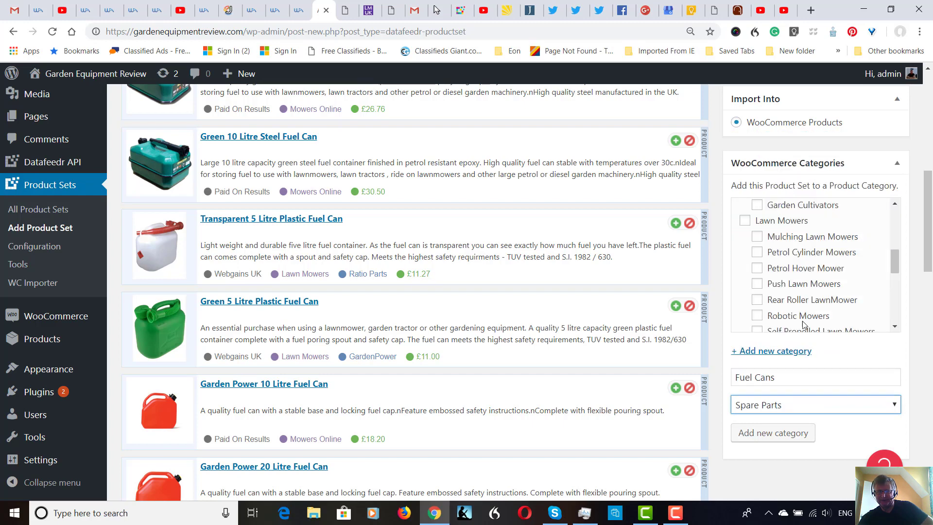
pyautogui.click(791, 439)
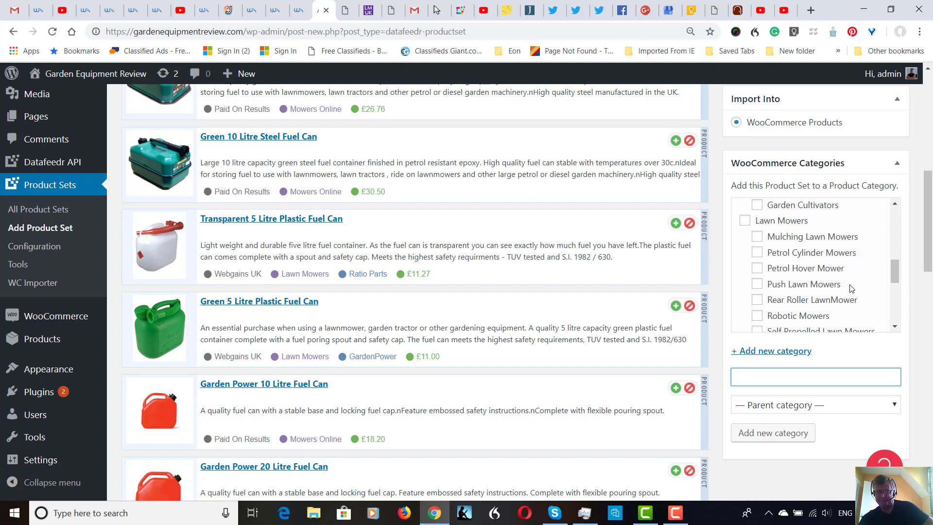
# Examine the WooCommerce category list to check whether Fuel Cans is selected under Spare Parts
pyautogui.scroll(-5, 854, 306)
pyautogui.scroll(-4, 853, 291)
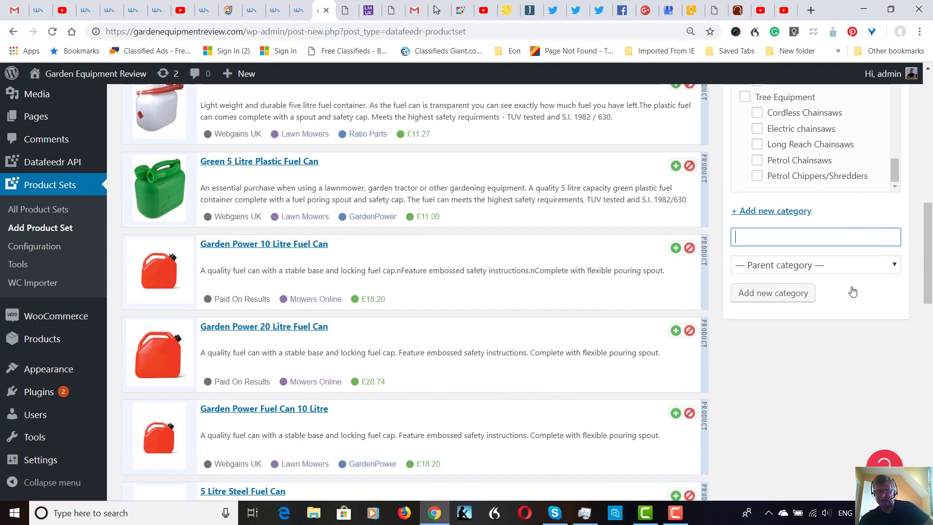
pyautogui.scroll(4, 870, 250)
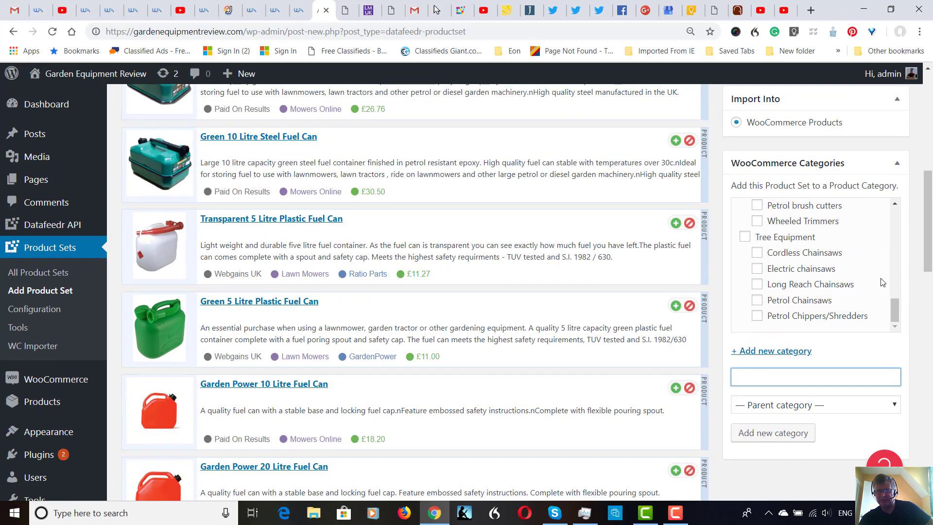
pyautogui.moveTo(896, 305); pyautogui.dragTo(897, 281)
pyautogui.scroll(3, 897, 281)
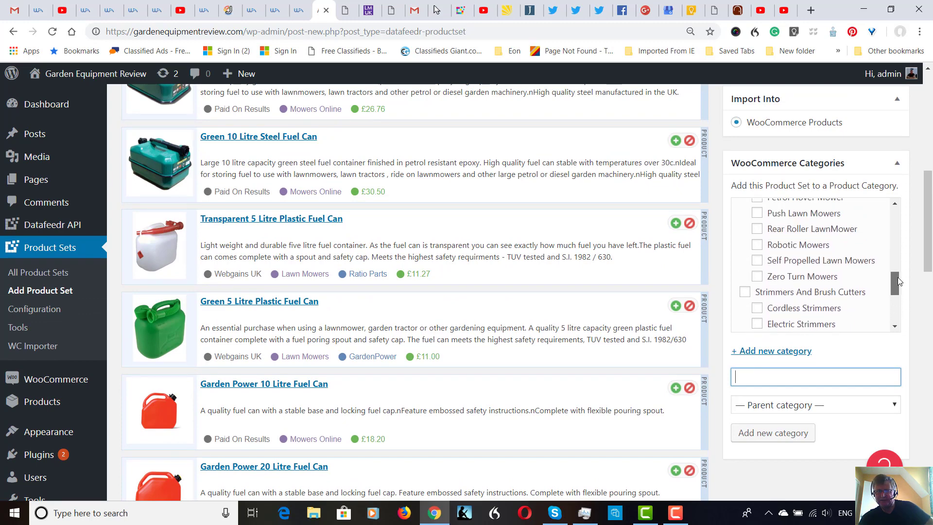
pyautogui.scroll(-4, 902, 275)
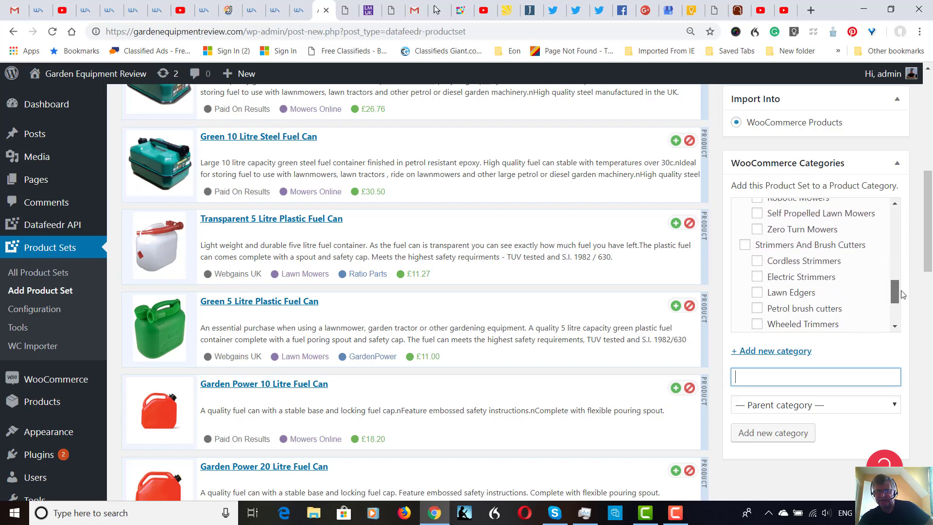
pyautogui.scroll(-1, 899, 311)
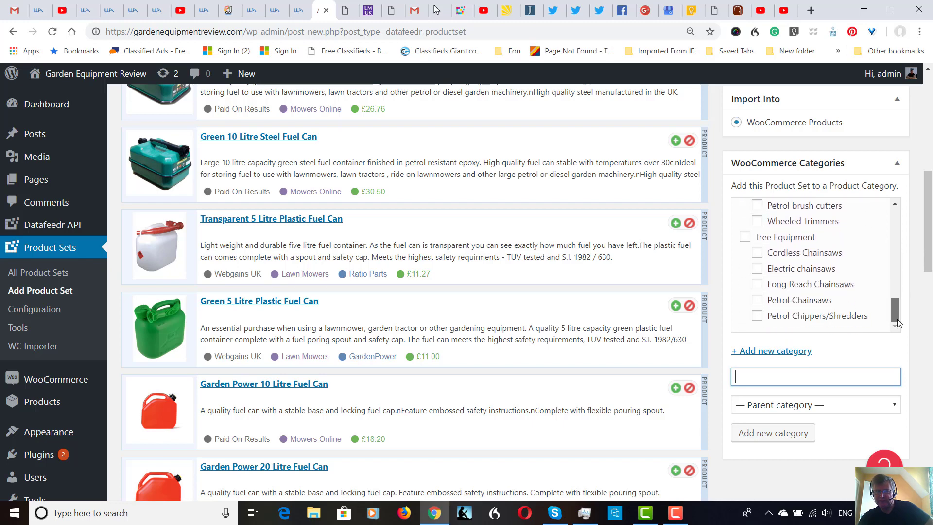
pyautogui.scroll(10, 896, 319)
pyautogui.scroll(1, 896, 317)
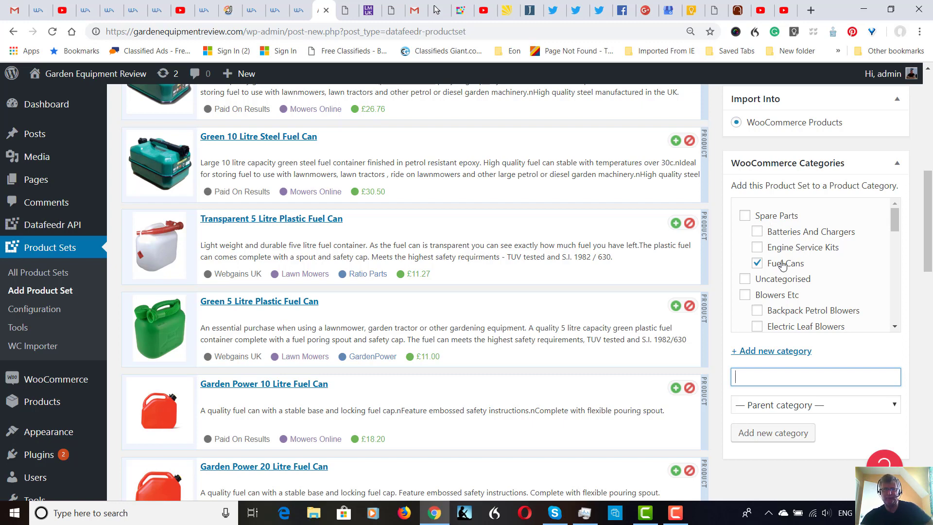
# Publish the Fuel Can product set to queue its products for import
pyautogui.scroll(5, 883, 280)
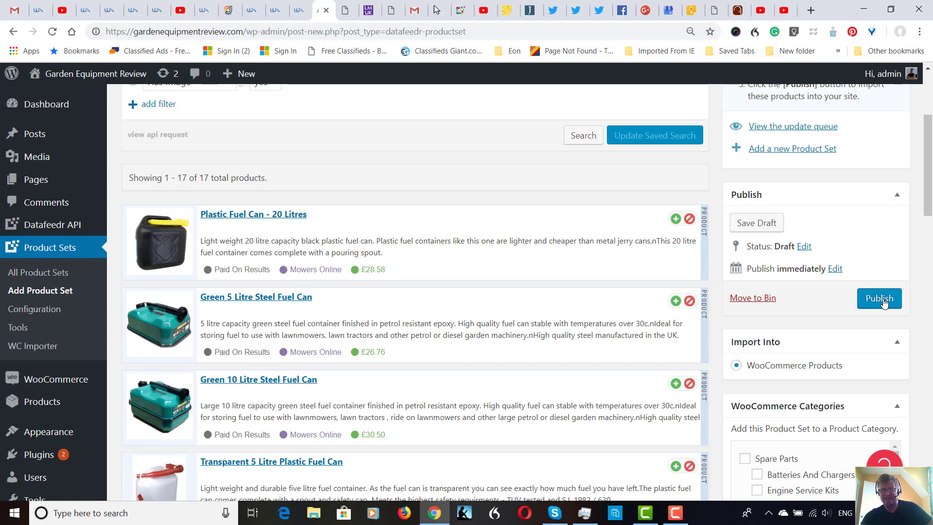
pyautogui.click(884, 302)
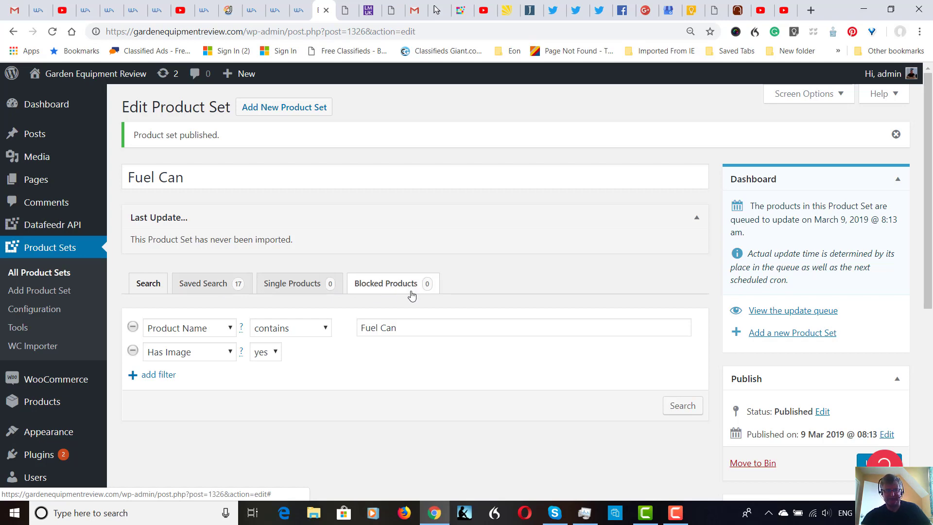
pyautogui.scroll(-1, 412, 294)
pyautogui.scroll(-2, 412, 296)
pyautogui.scroll(4, 408, 313)
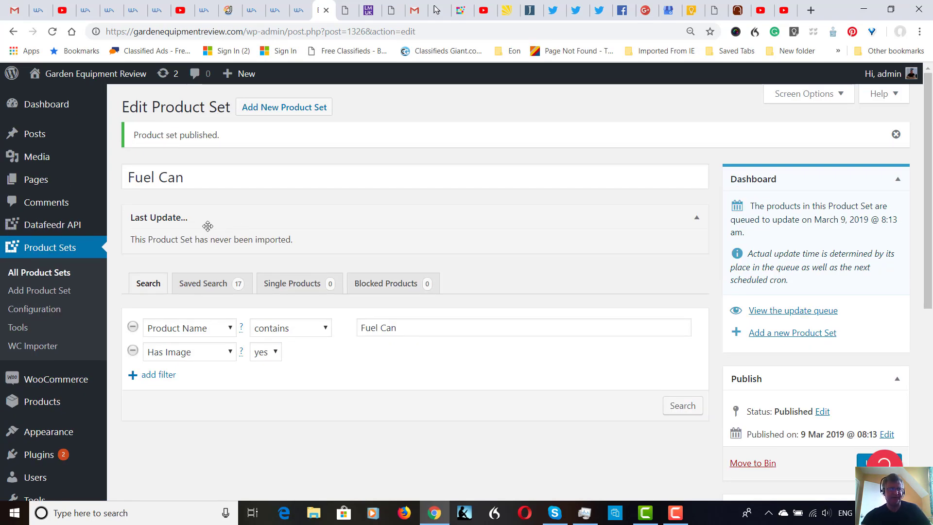
# Start another new product set and title it Fuel Can
pyautogui.click(296, 108)
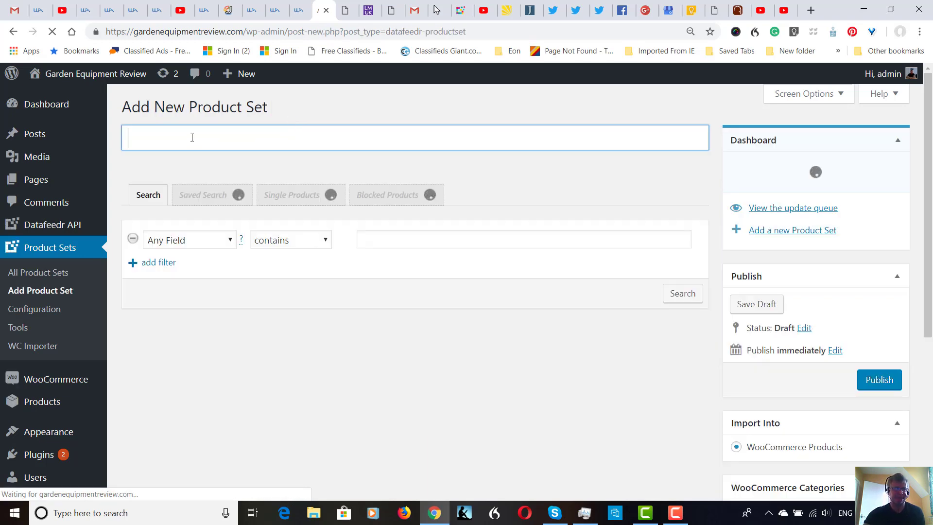
pyautogui.rightClick(192, 138)
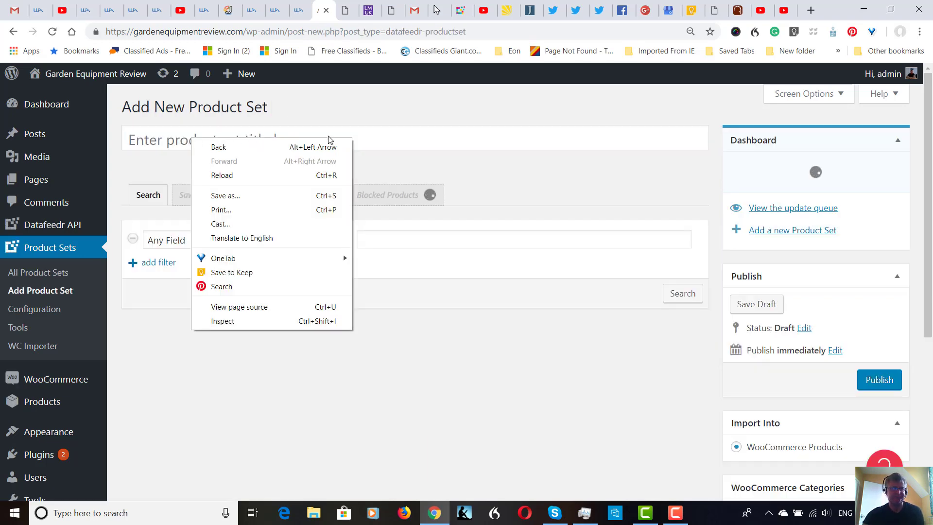
pyautogui.click(154, 138)
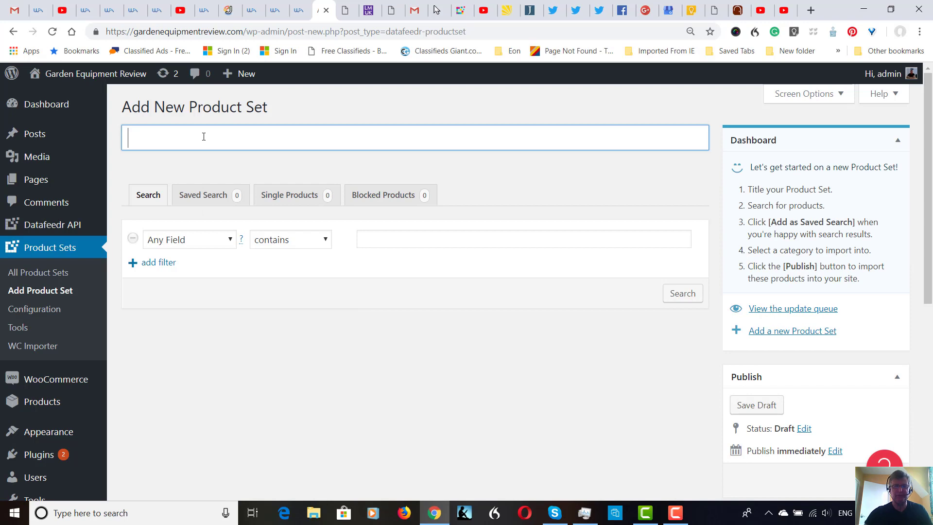
pyautogui.rightClick(225, 138)
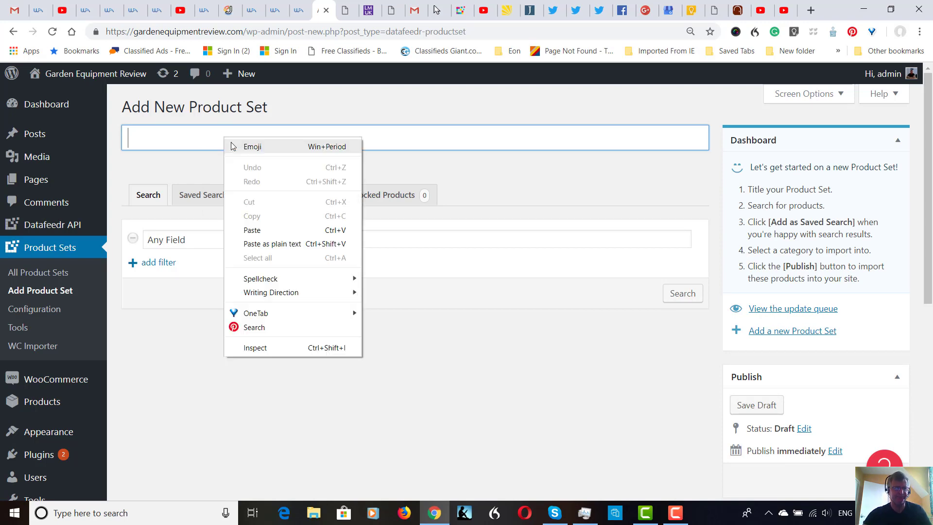
pyautogui.click(184, 139)
pyautogui.rightClick(182, 136)
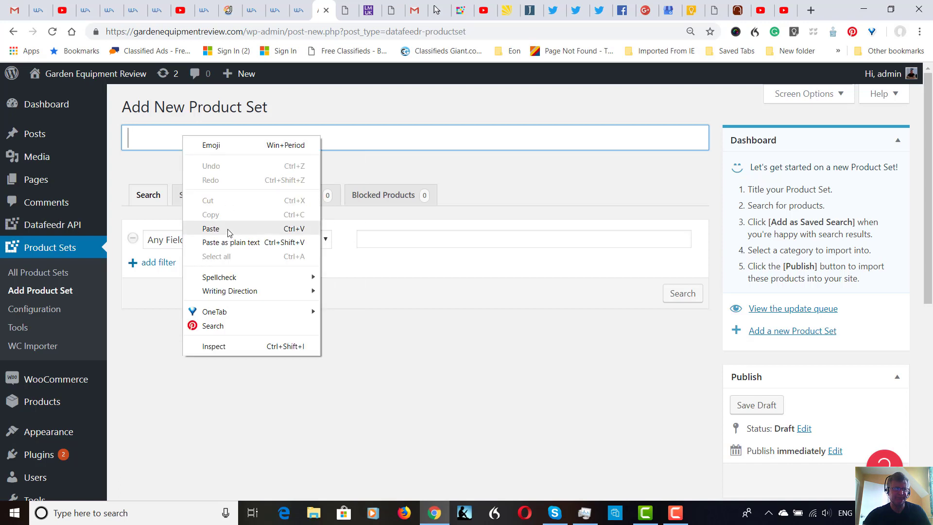
pyautogui.click(228, 233)
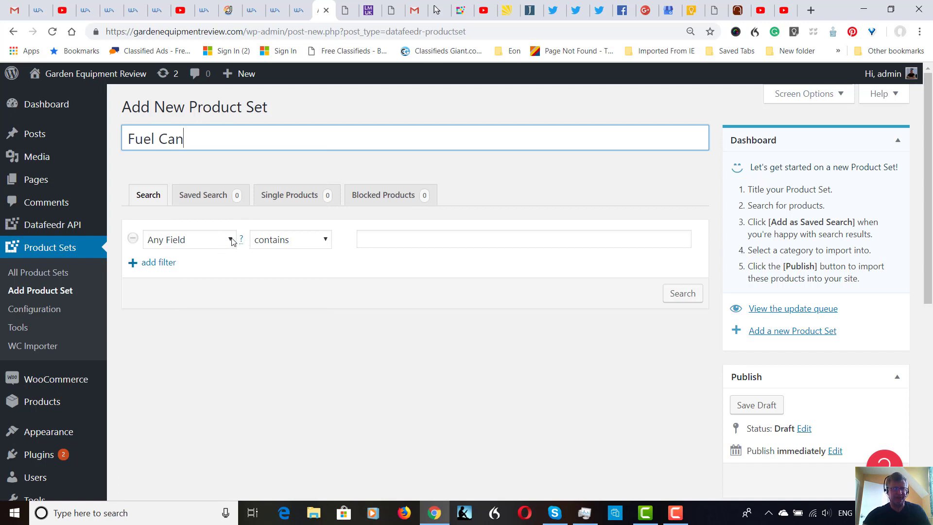
# Search for products with Any Field containing Fuel Can
pyautogui.click(362, 243)
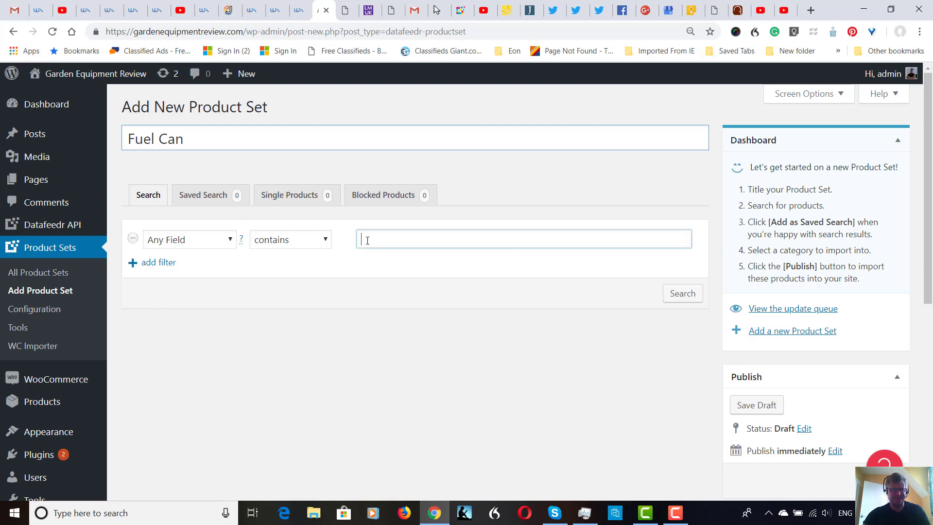
pyautogui.rightClick(366, 241)
pyautogui.click(415, 333)
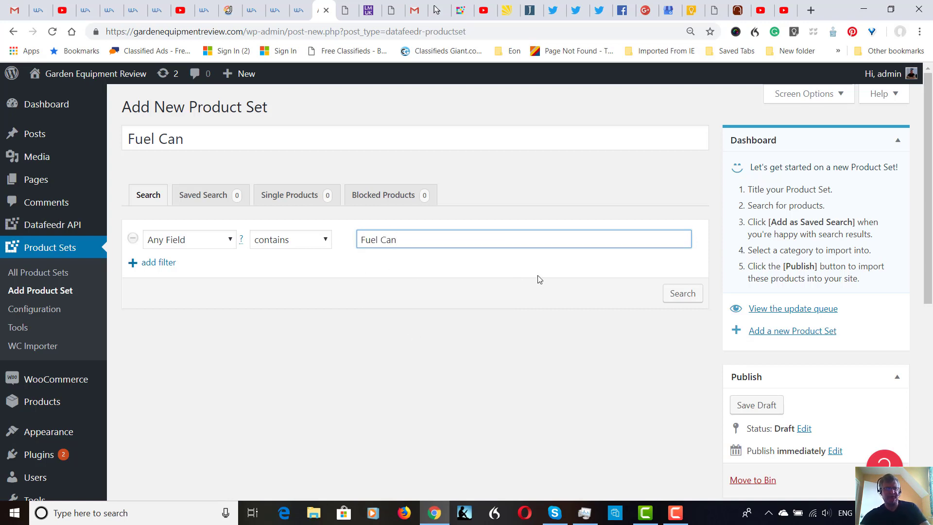
pyautogui.click(686, 294)
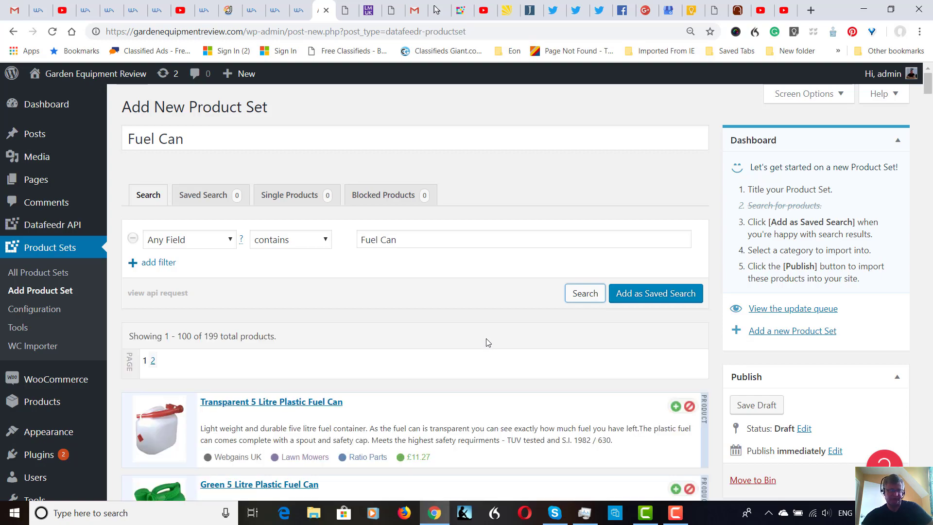
# Block the B3C Petrol Gas Tank Shield Fuel Stabiliser 1 Pack and 2 Pack and the 20 Litre Metal Jerry Can from this product set
pyautogui.scroll(-10, 488, 342)
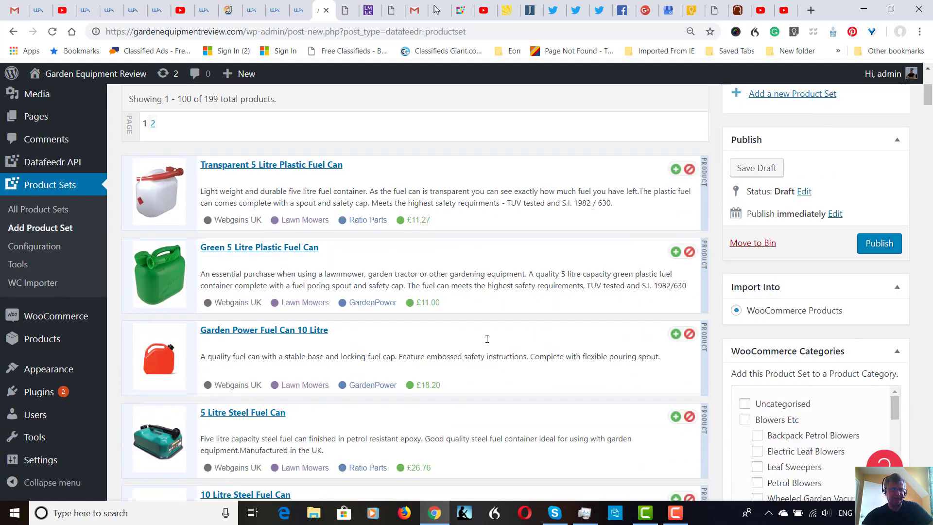
pyautogui.scroll(-5, 488, 343)
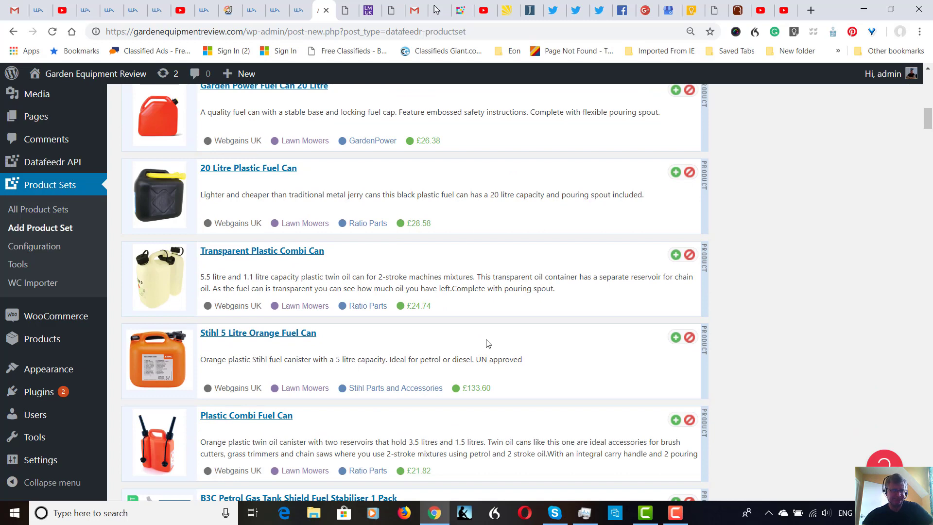
pyautogui.scroll(-6, 488, 343)
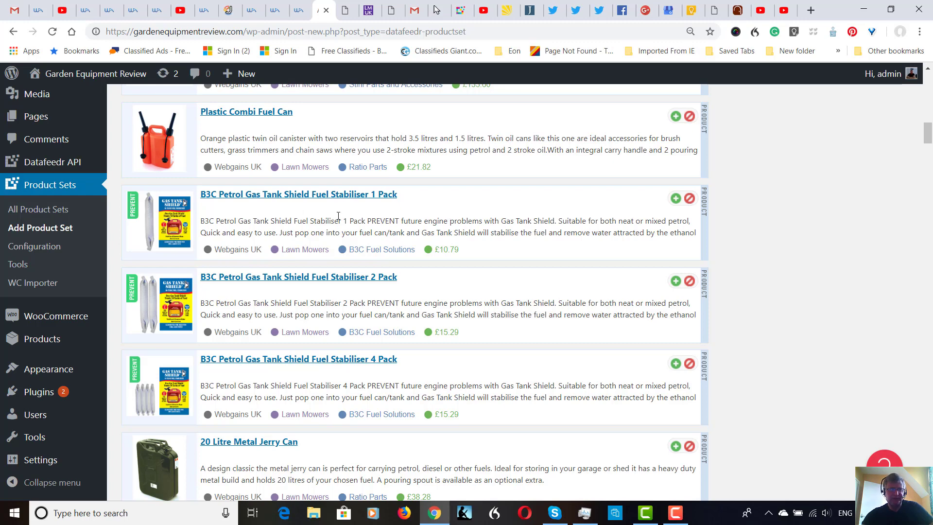
pyautogui.click(690, 199)
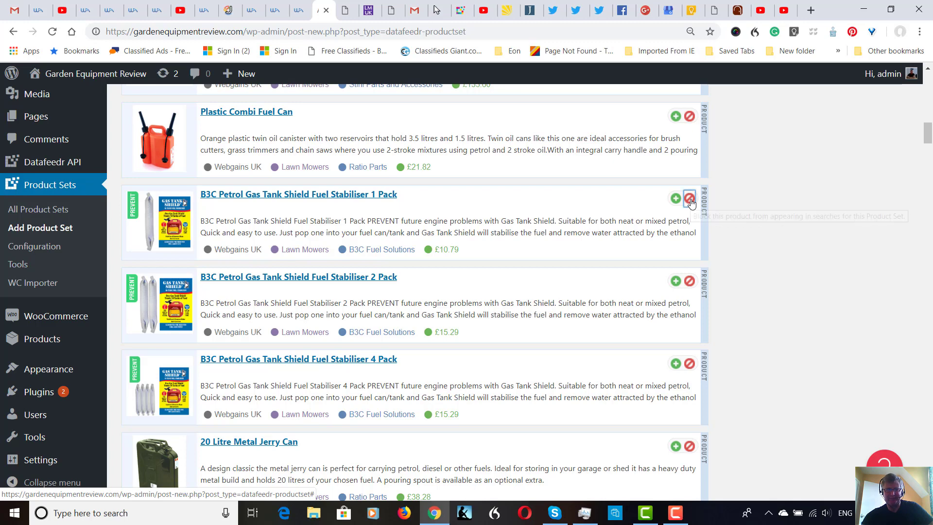
pyautogui.click(690, 283)
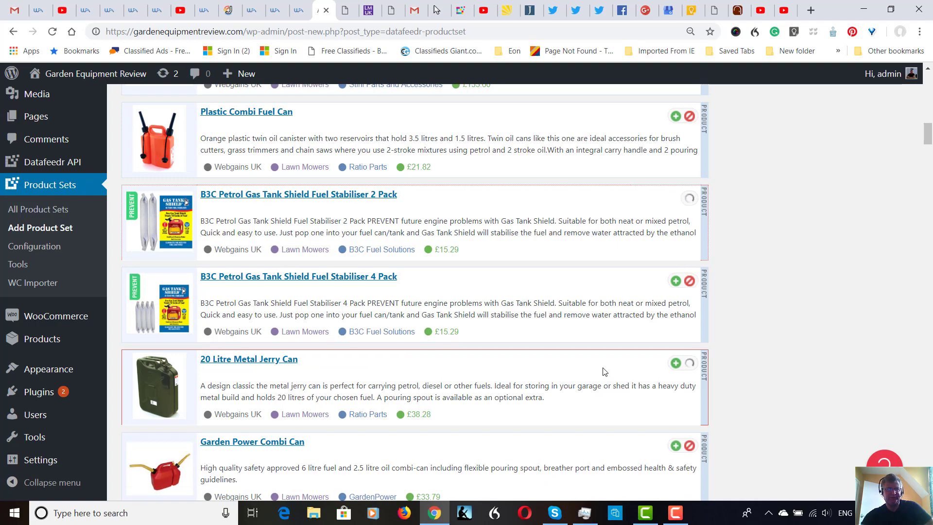
# Review the any-field search results for items that are not fuel cans, and check the number of blocked products
pyautogui.scroll(5, 710, 229)
pyautogui.scroll(1, 710, 228)
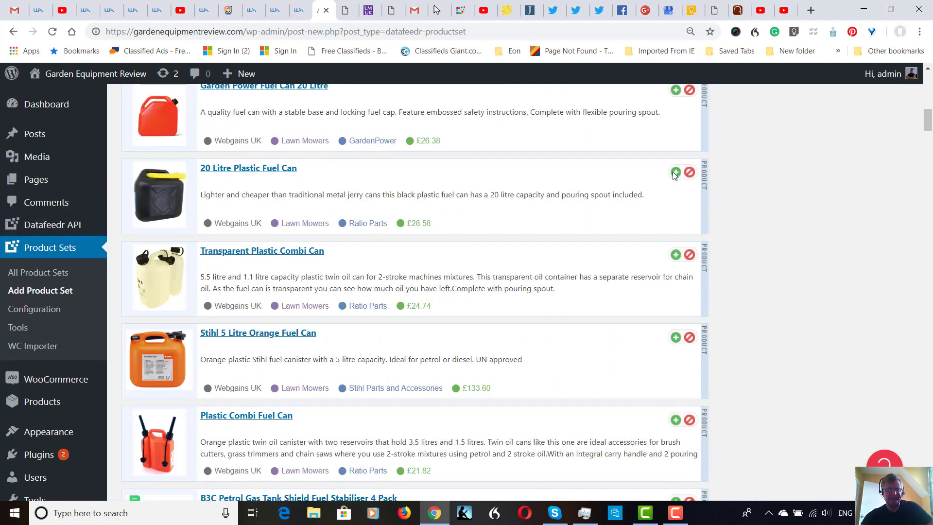
pyautogui.scroll(-3, 655, 214)
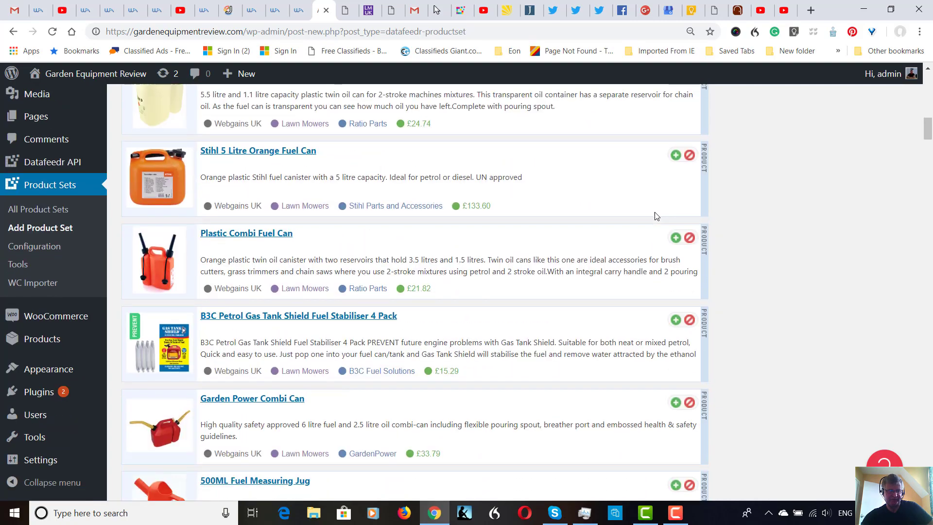
pyautogui.scroll(-9, 655, 214)
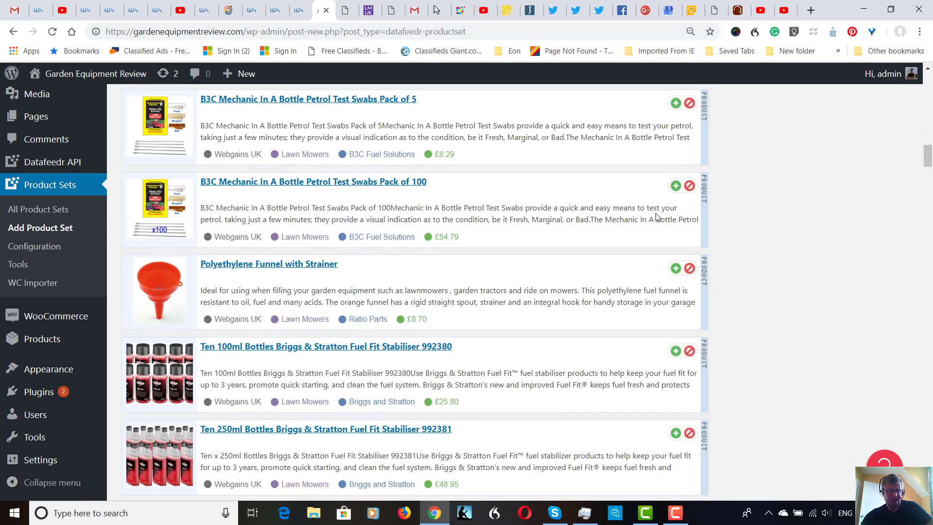
pyautogui.scroll(-3, 657, 216)
pyautogui.scroll(15, 659, 217)
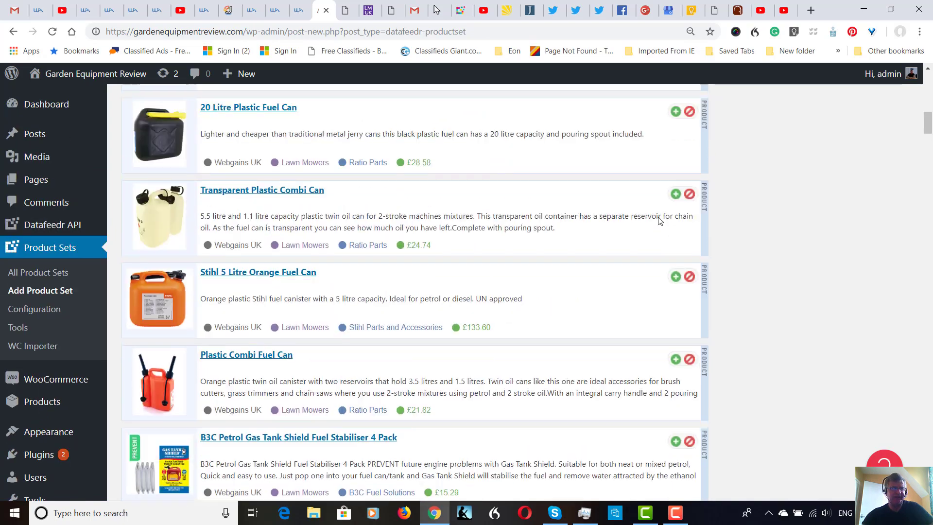
pyautogui.scroll(13, 661, 220)
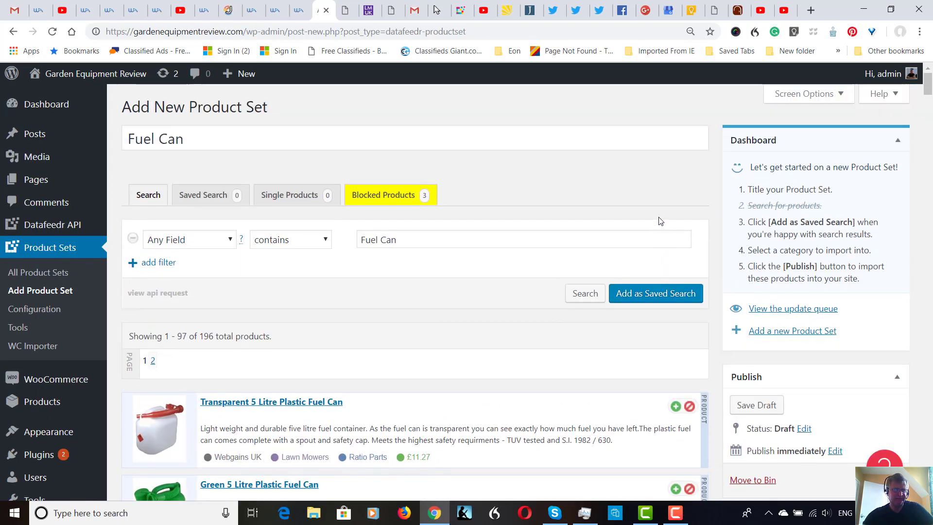
pyautogui.scroll(-15, 661, 220)
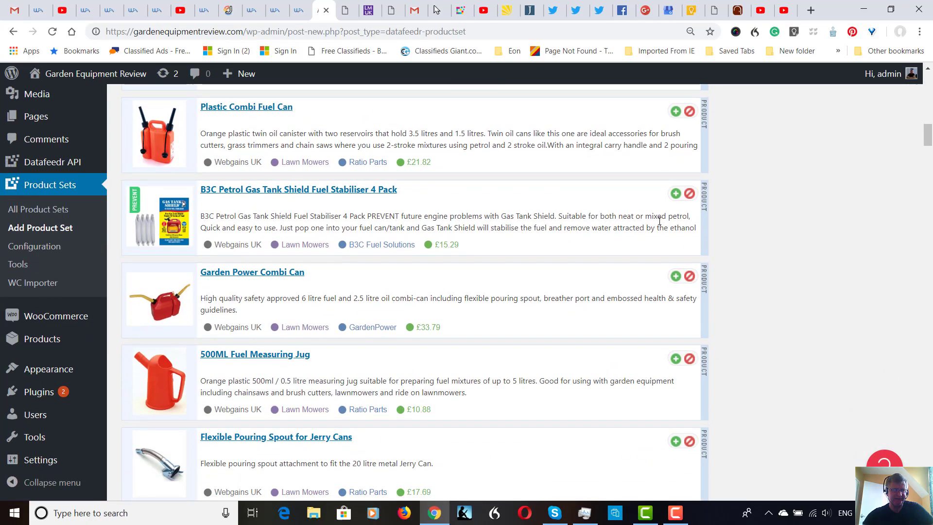
pyautogui.scroll(-18, 660, 221)
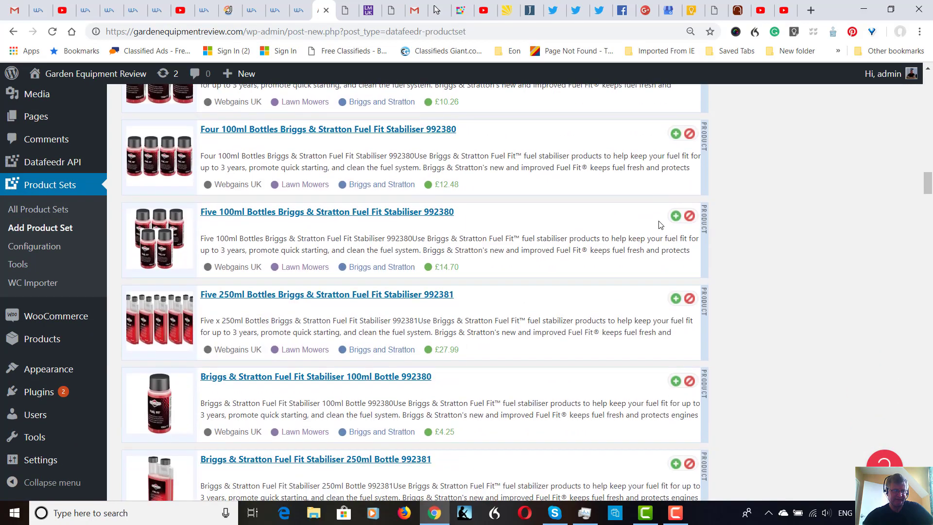
pyautogui.scroll(-17, 660, 225)
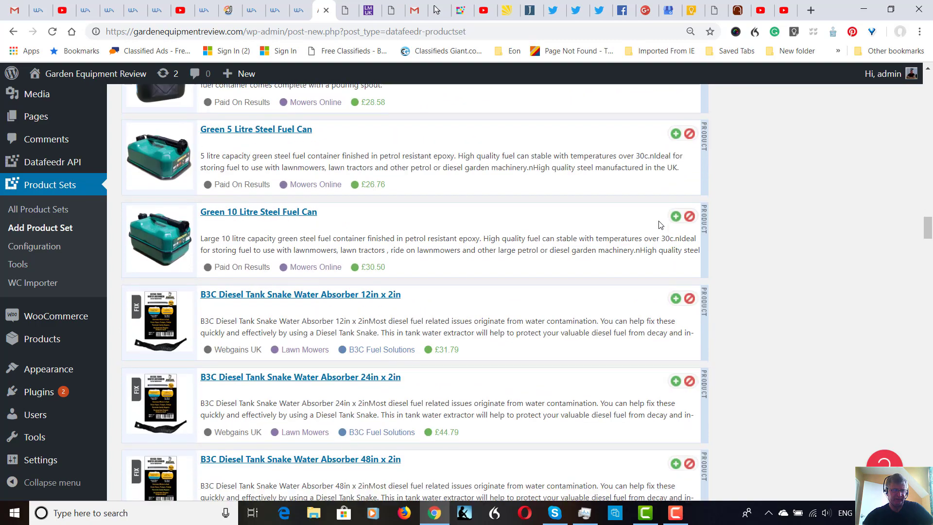
pyautogui.scroll(-1, 660, 224)
pyautogui.scroll(5, 437, 194)
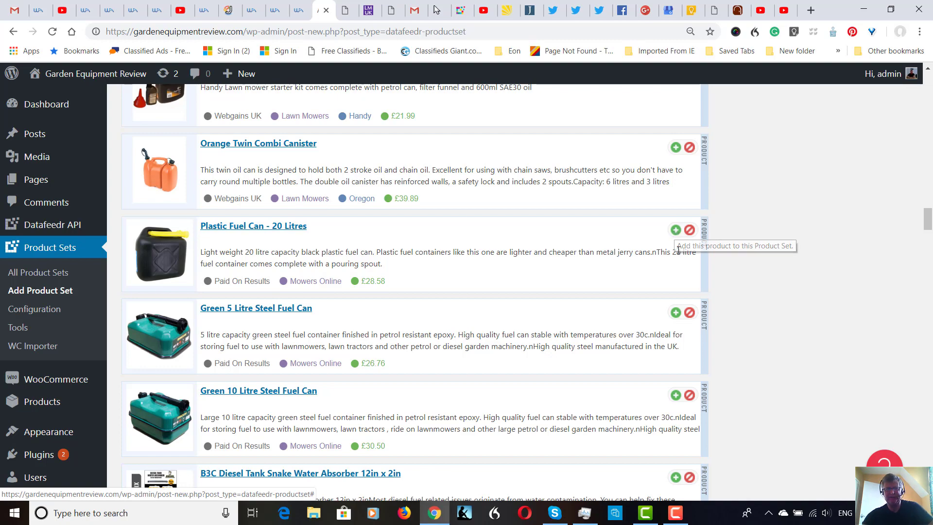
pyautogui.scroll(15, 678, 252)
pyautogui.scroll(15, 675, 269)
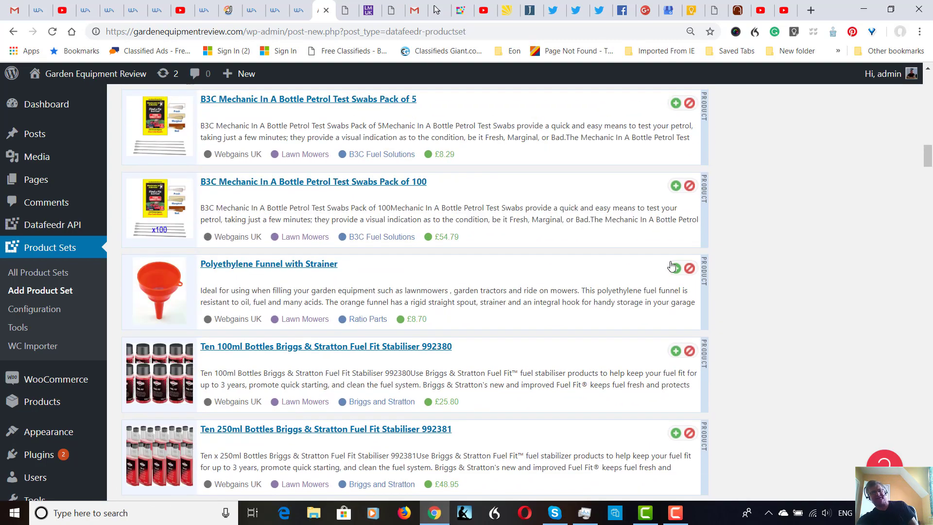
pyautogui.scroll(10, 669, 261)
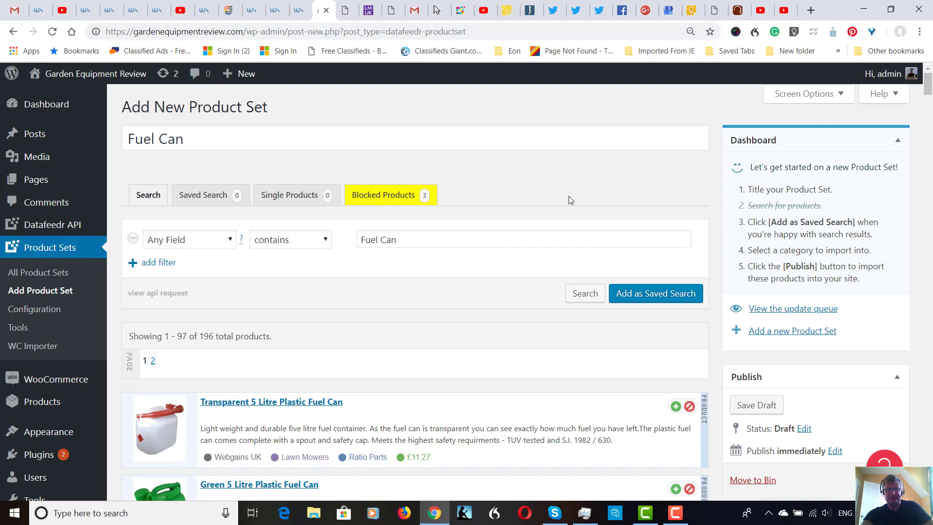
pyautogui.click(677, 513)
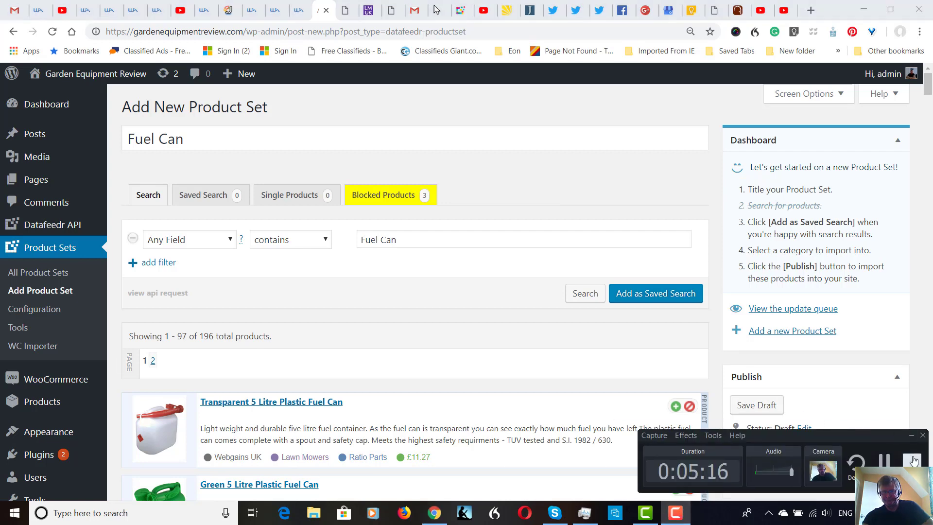